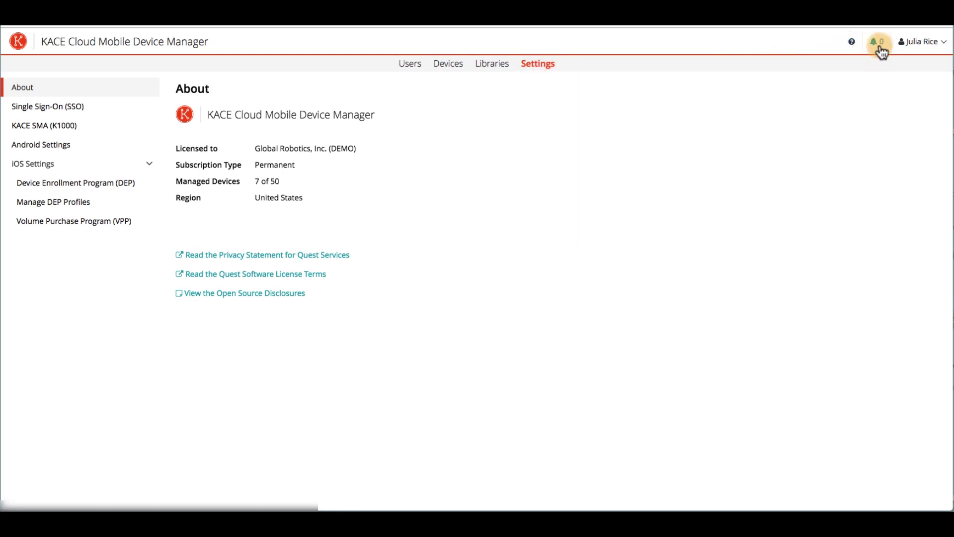
- Glance at the account menu and open the Devices list
left_click(933, 47)
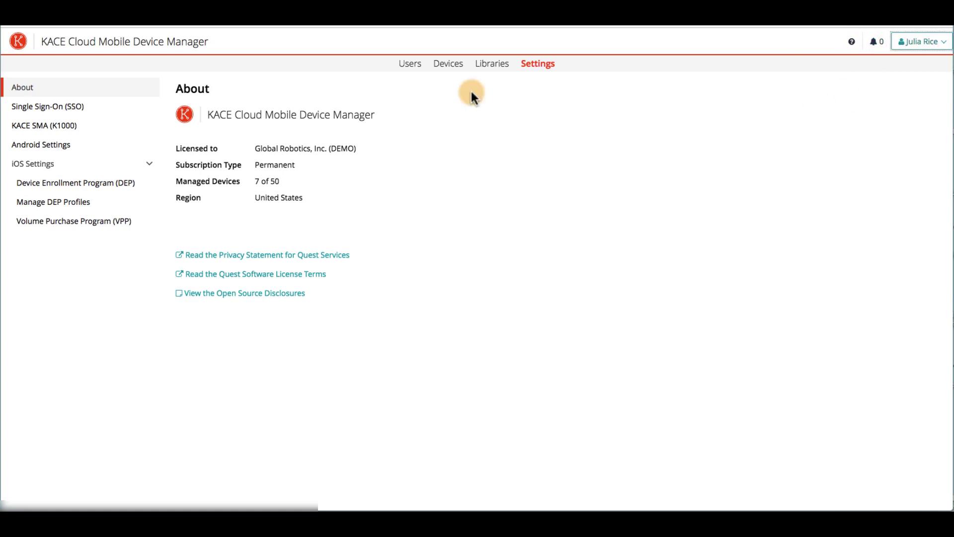
left_click(452, 65)
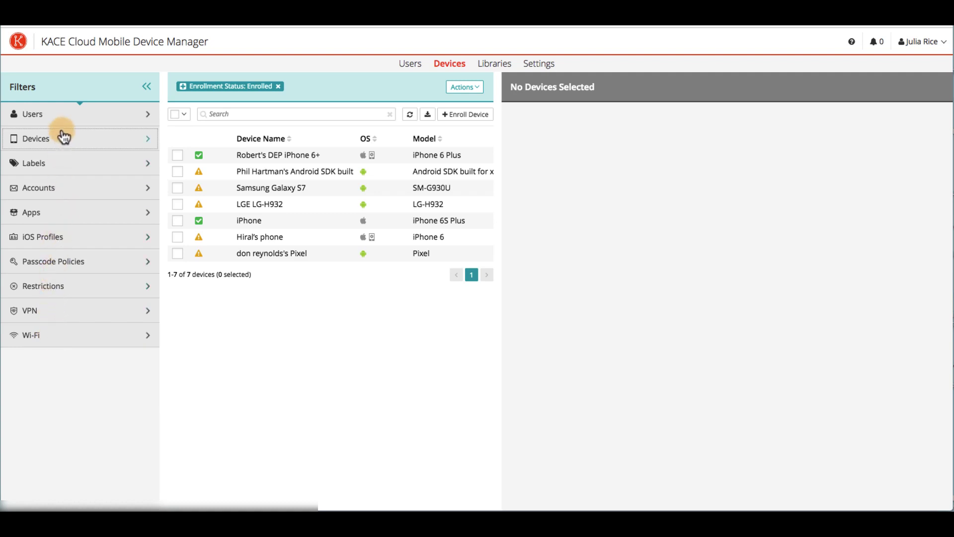
left_click(64, 167)
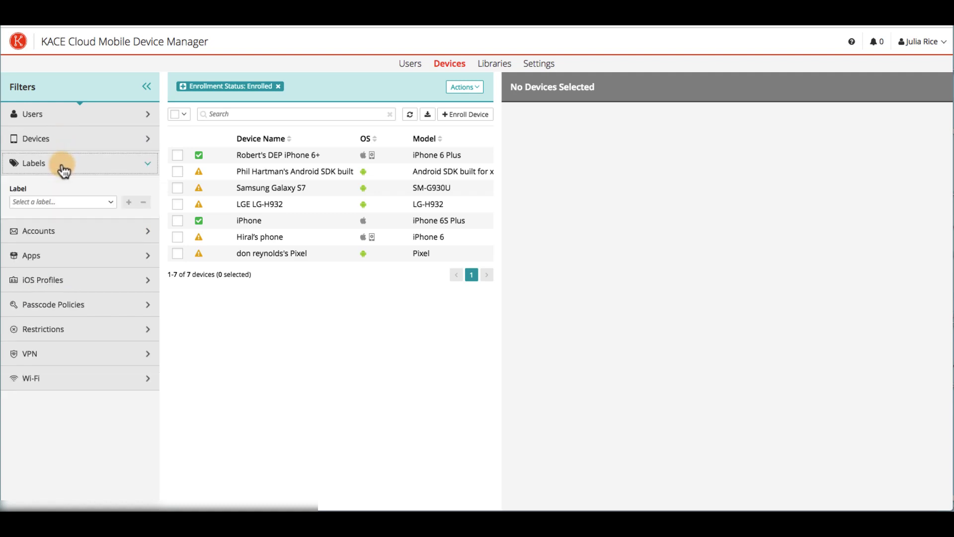
left_click(63, 169)
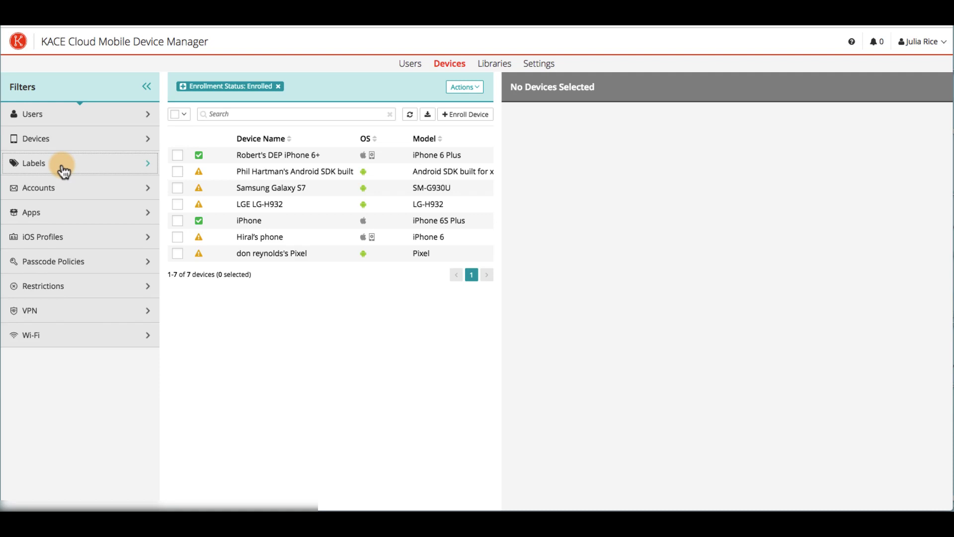
- Filter devices to Ownership: Company and Supervised: Yes, leaving two iPhones
left_click(55, 142)
scroll(39, 352, "down", 10)
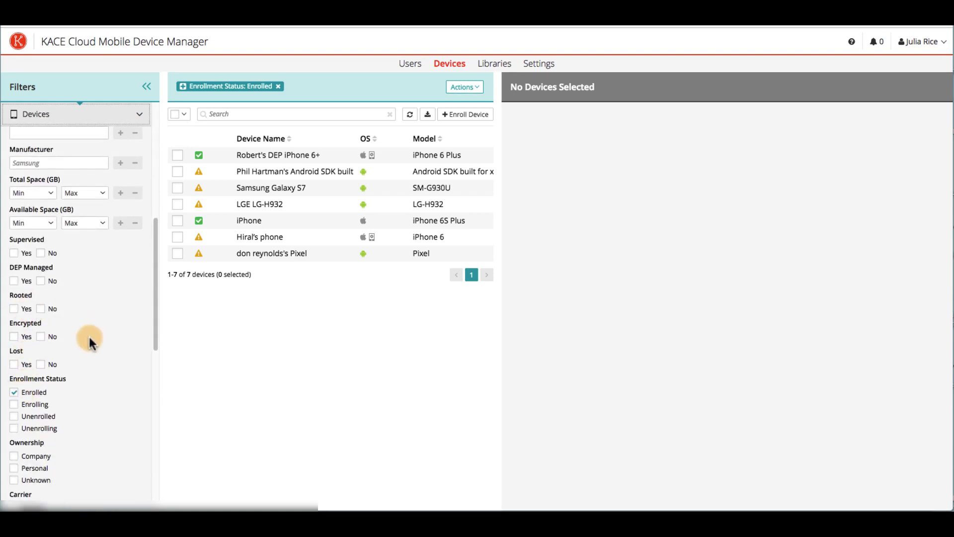
scroll(16, 402, "down", 2)
left_click(15, 386)
left_click(14, 182)
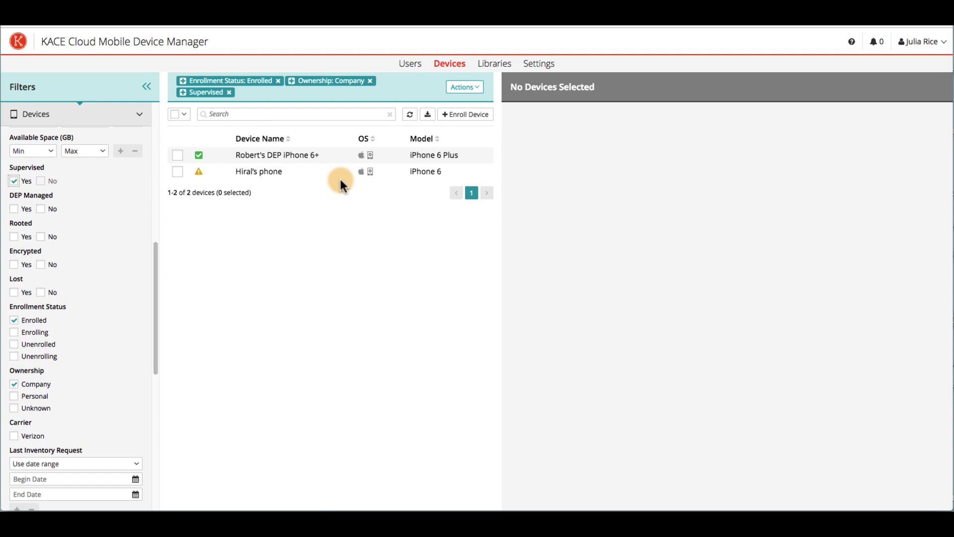
- Open the DEP iPhone 6+ details and review its supervised, DEP-managed general information
left_click(178, 155)
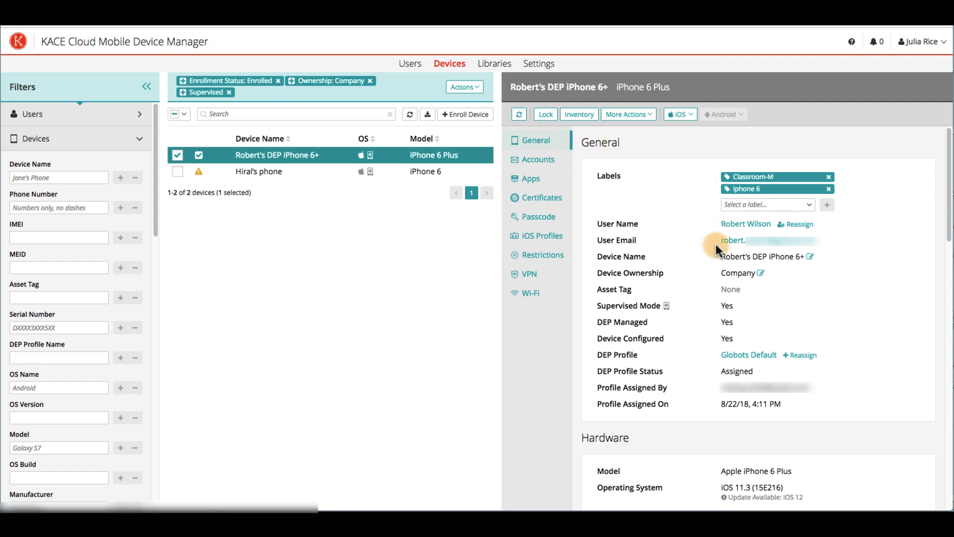
scroll(681, 348, "down", 5)
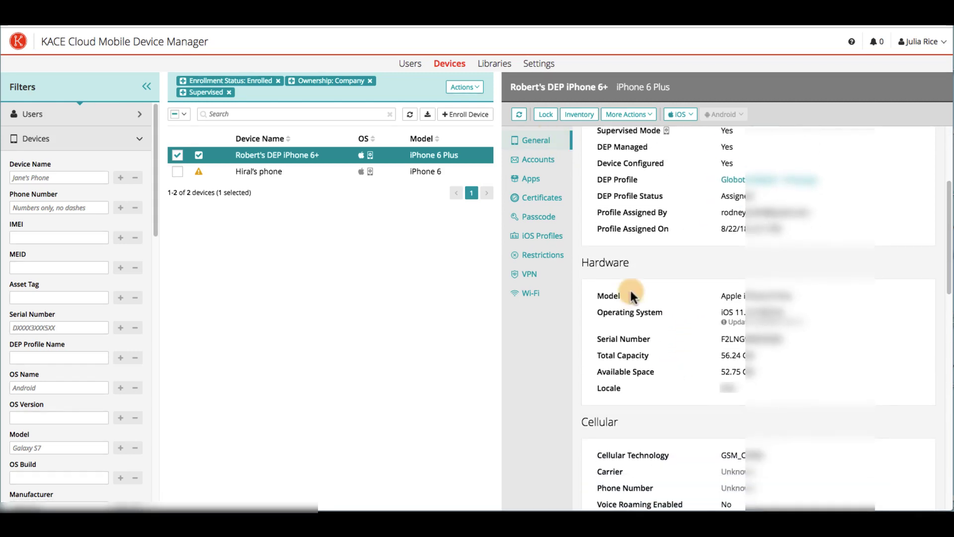
scroll(631, 266, "down", 8)
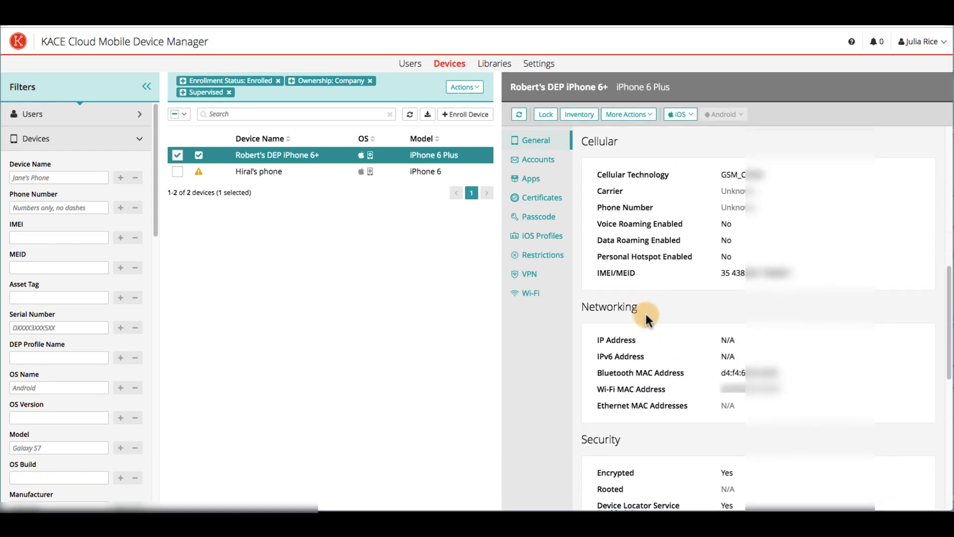
scroll(643, 309, "down", 8)
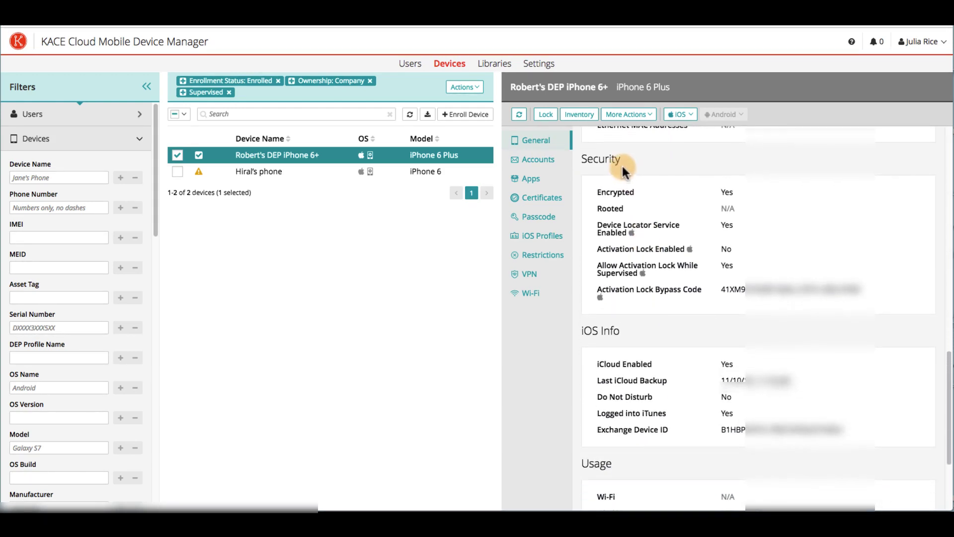
scroll(622, 160, "down", 4)
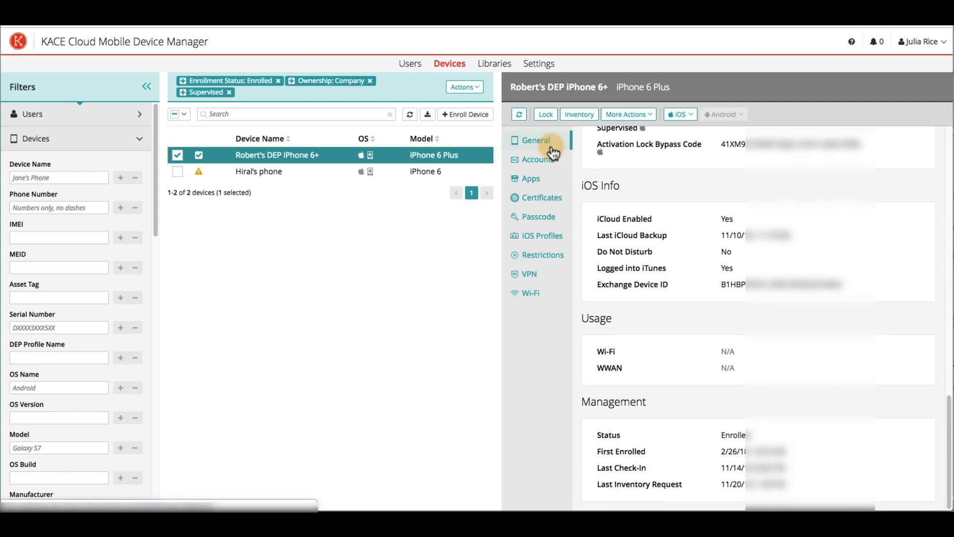
left_click(550, 146)
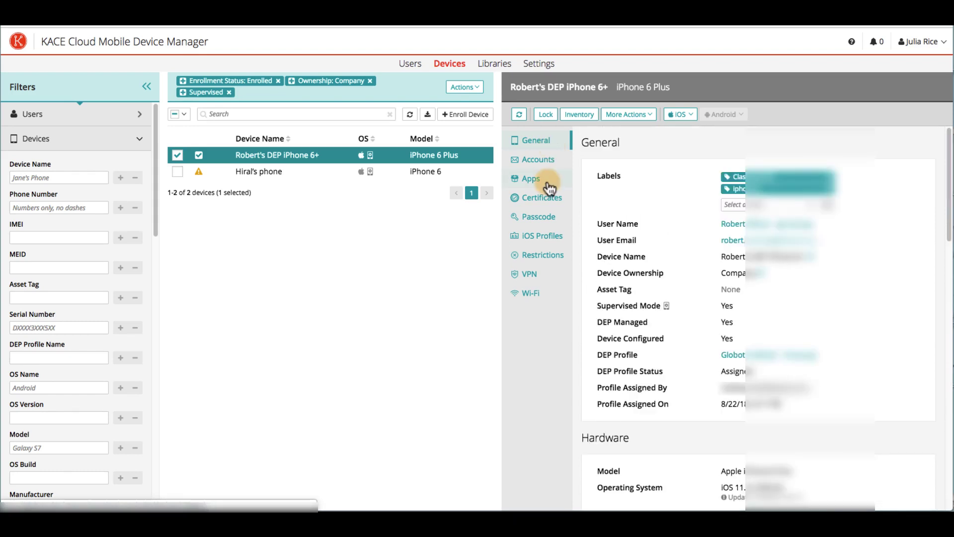
- Browse the device's Add New app sources: store import, package upload and App Library
left_click(548, 186)
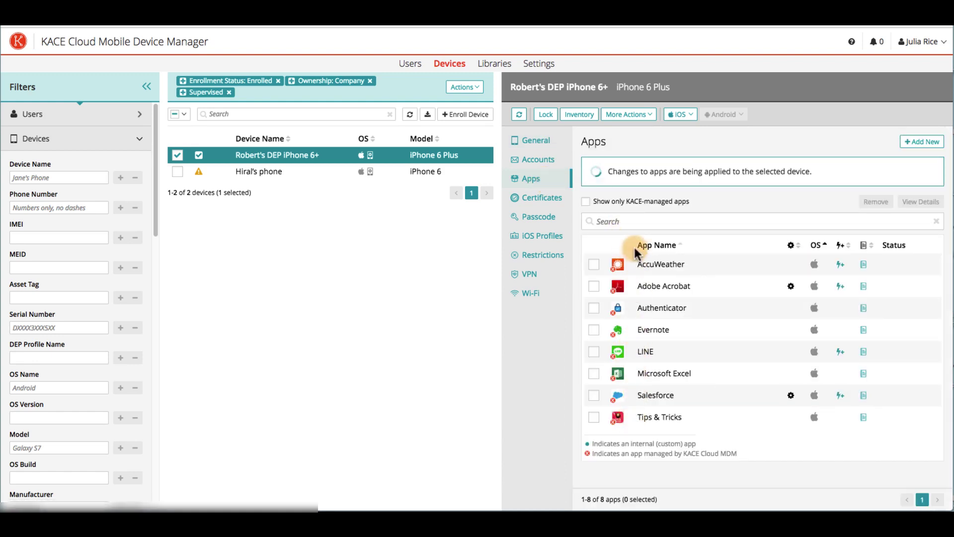
left_click(924, 144)
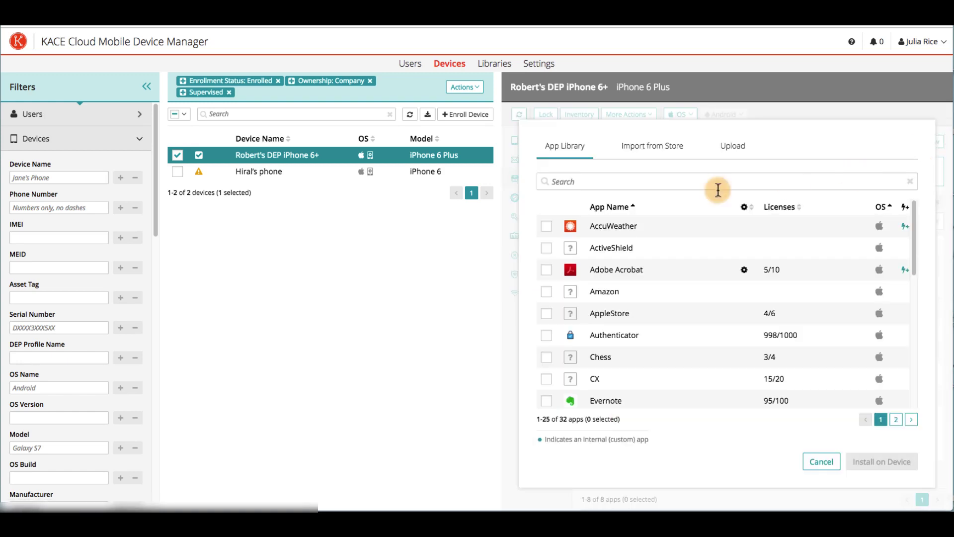
left_click(644, 159)
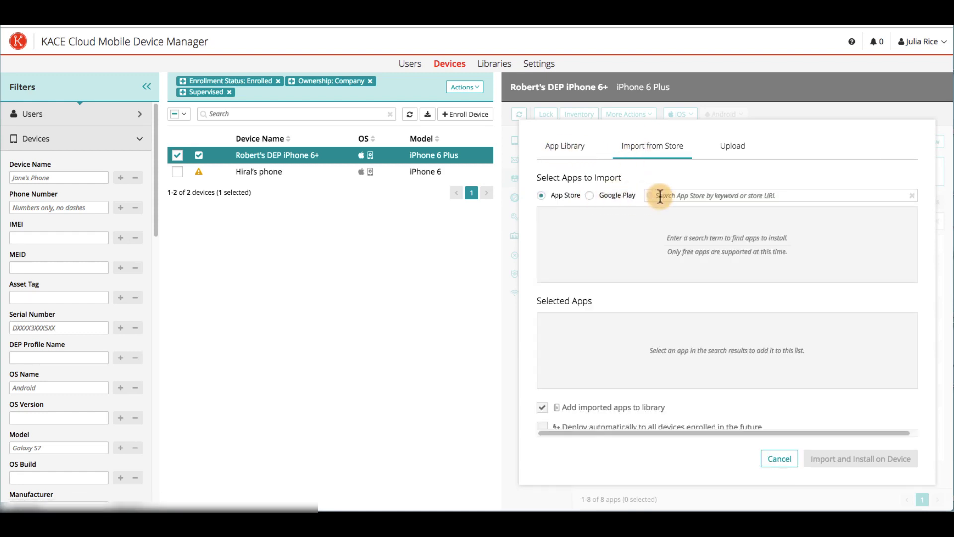
left_click(729, 150)
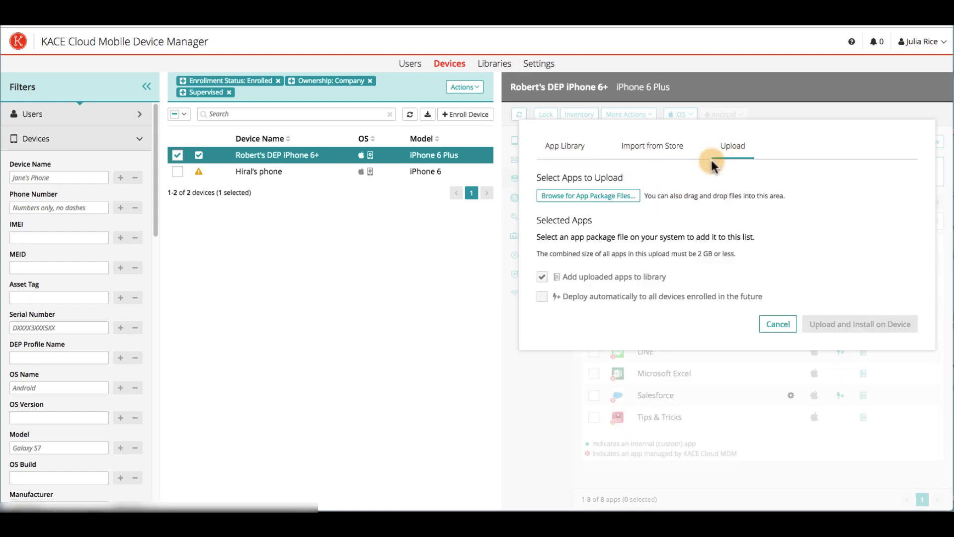
left_click(637, 200)
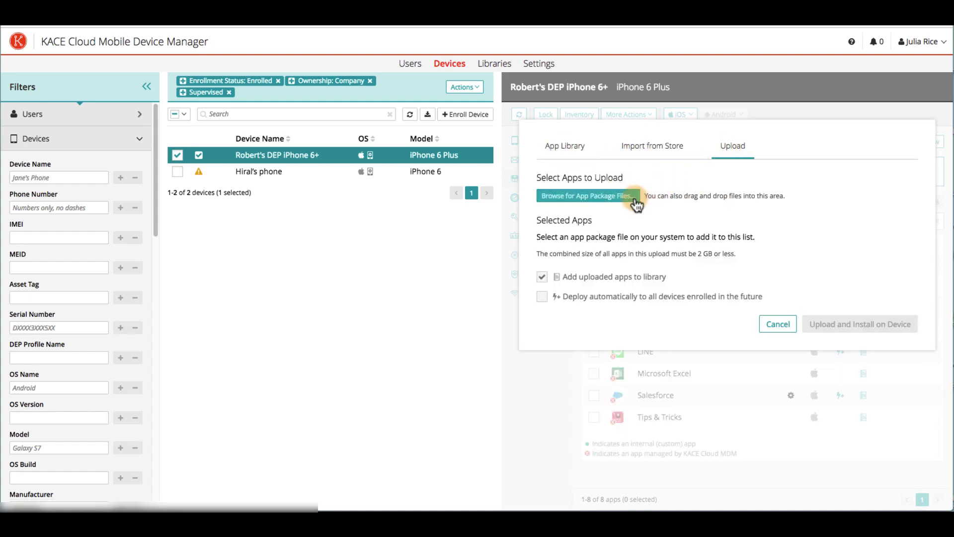
left_click(574, 156)
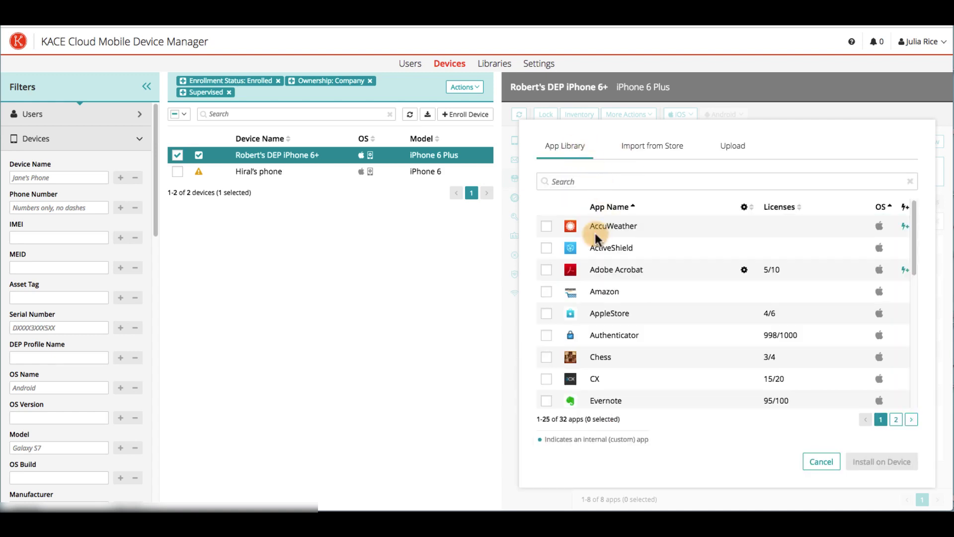
- Install Adobe Acrobat from the App Library, assigning its licence to the device
left_click(547, 270)
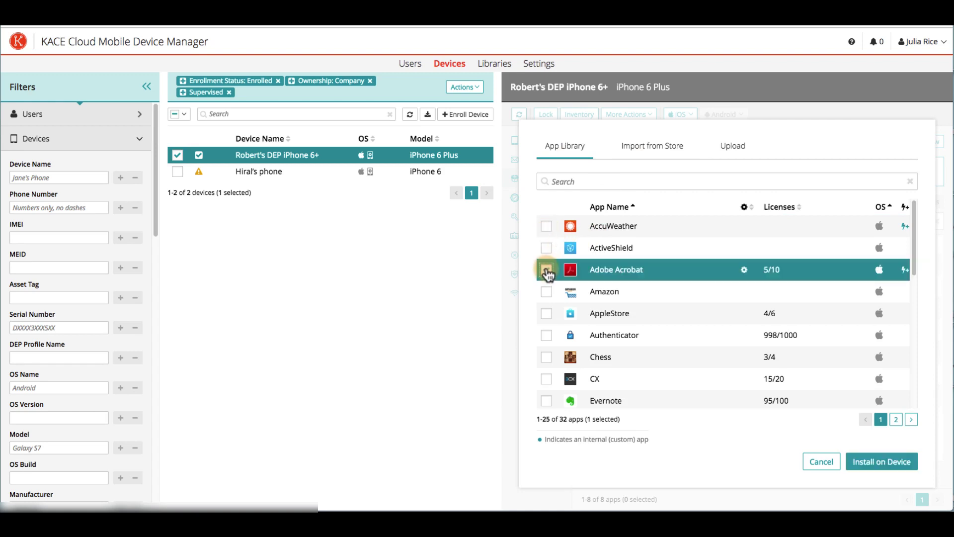
left_click(883, 463)
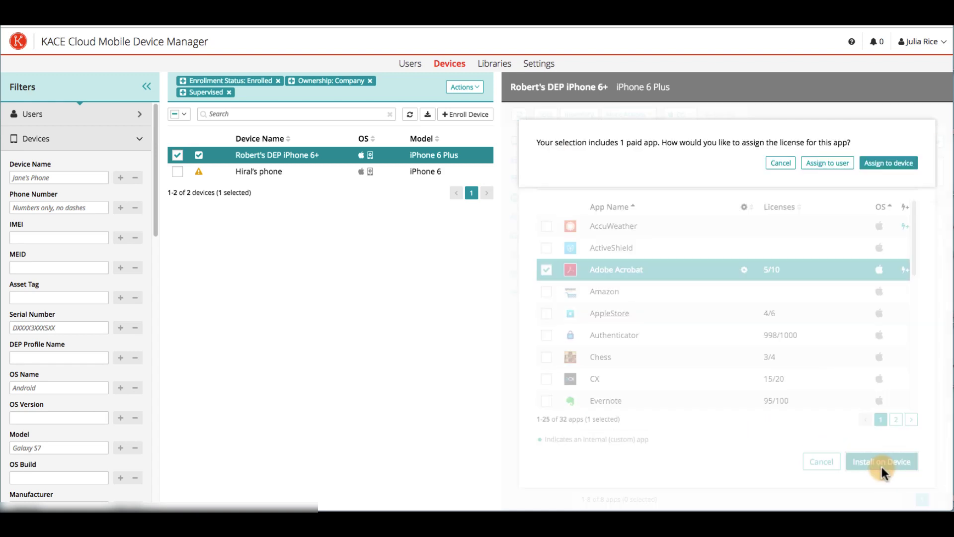
left_click(884, 163)
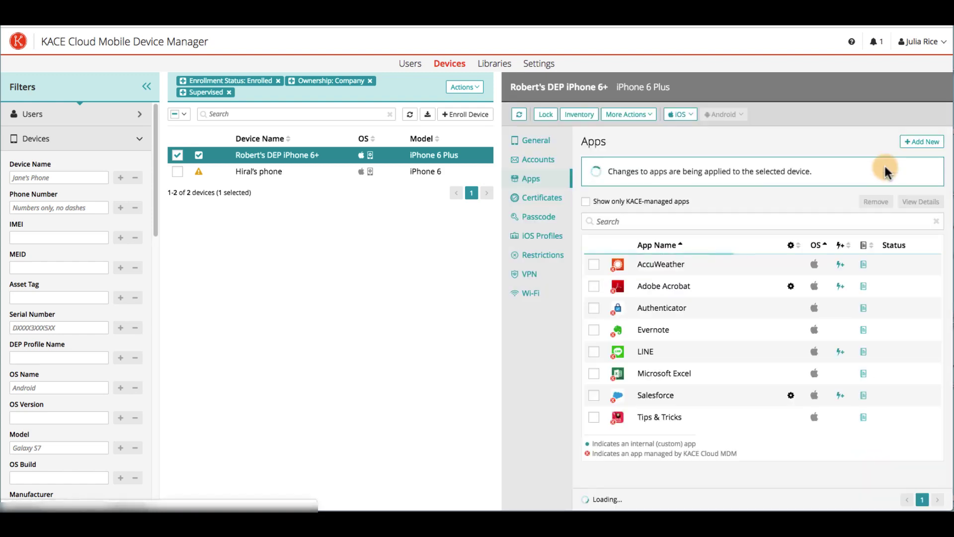
left_click(620, 292)
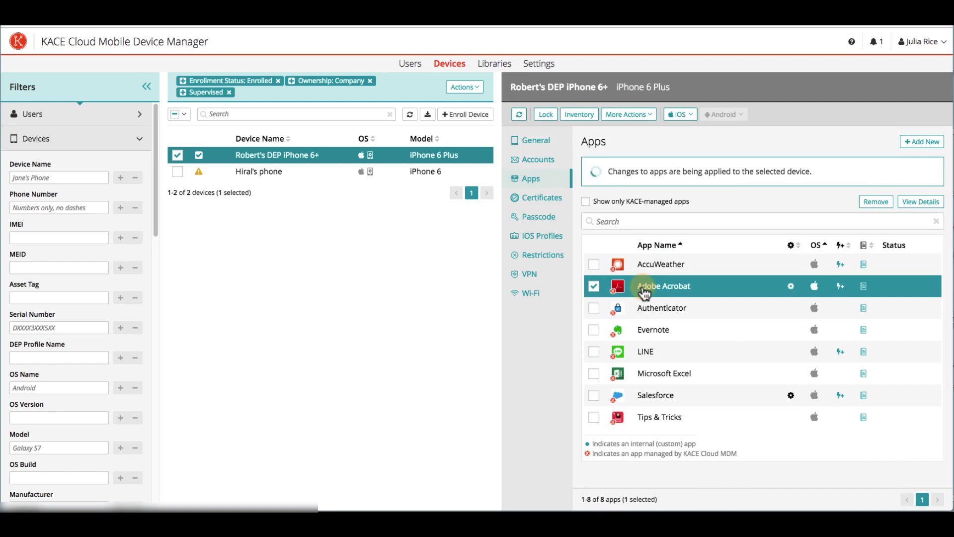
left_click(921, 201)
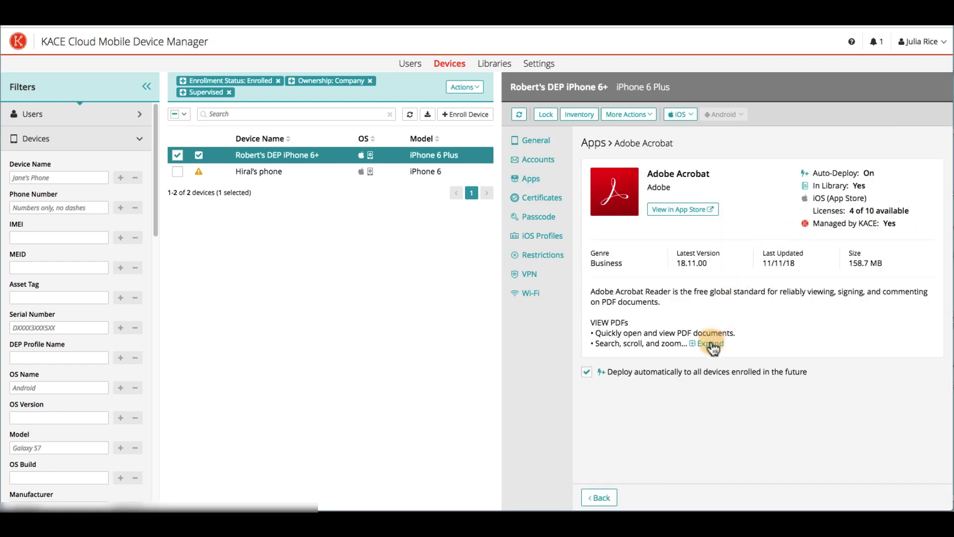
left_click(708, 343)
scroll(716, 355, "down", 5)
left_click(598, 498)
left_click(876, 201)
left_click(841, 202)
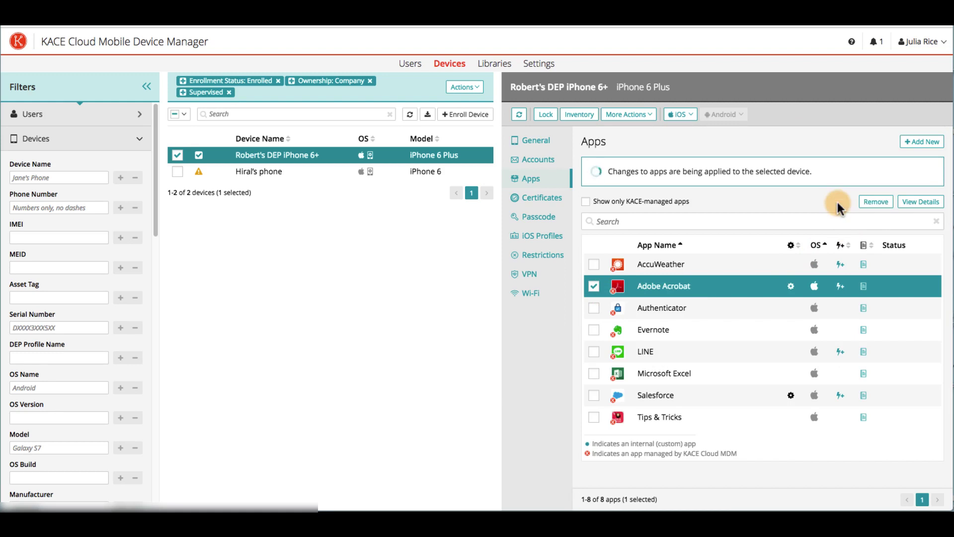
left_click(921, 201)
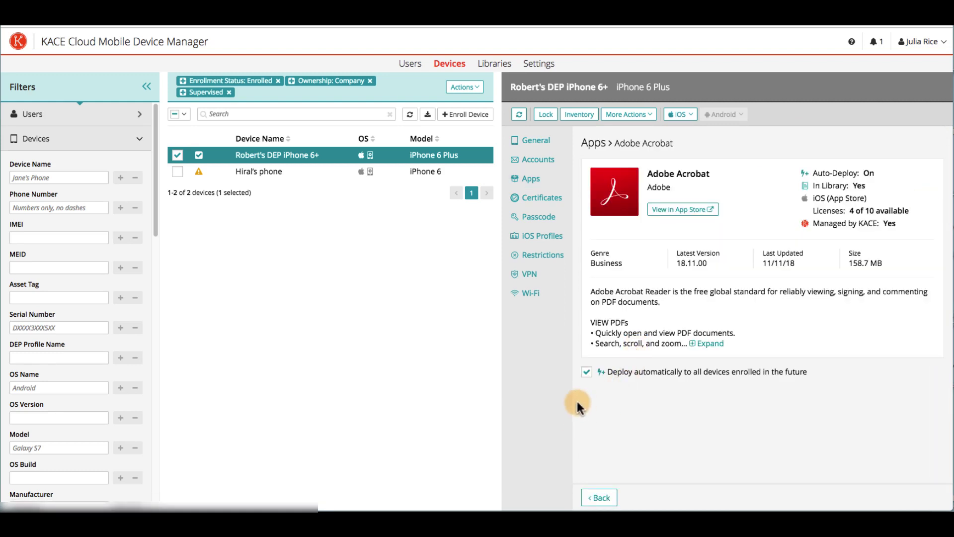
left_click(587, 373)
left_click(587, 374)
left_click(600, 496)
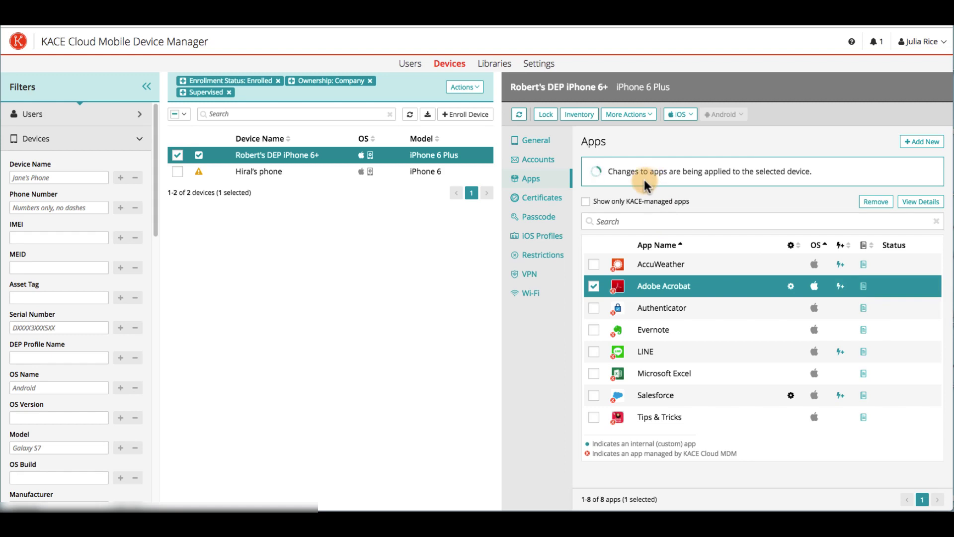
- Open the Exchange-test account configuration from the Accounts library for editing
left_click(493, 68)
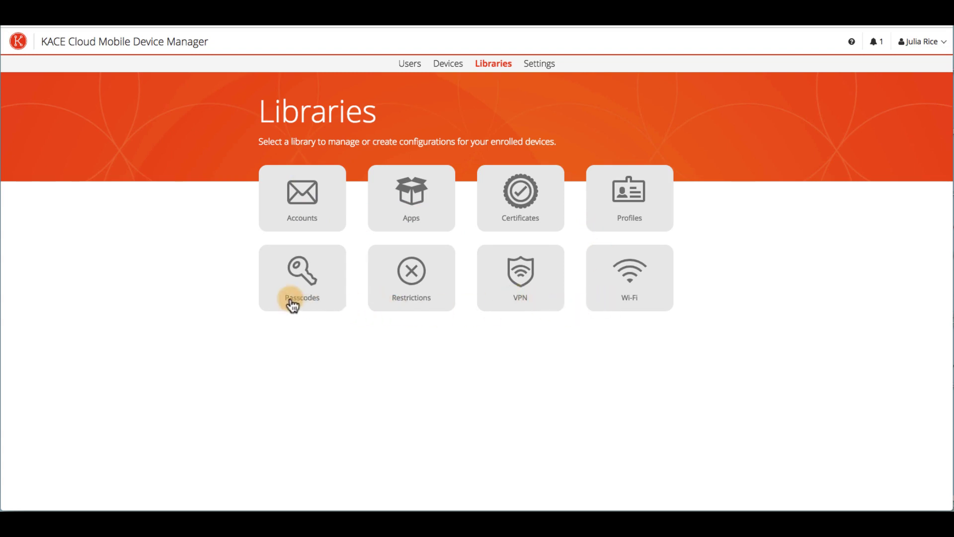
left_click(330, 224)
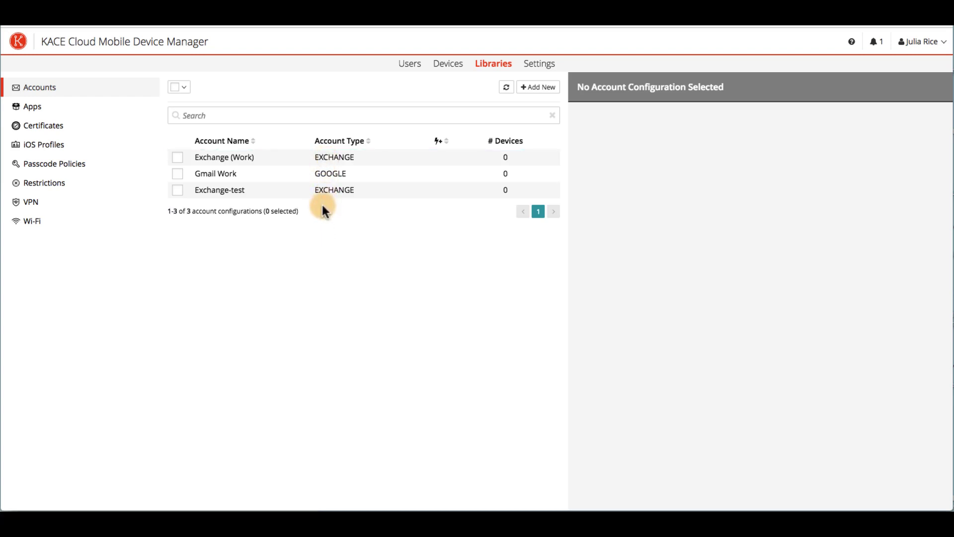
left_click(179, 193)
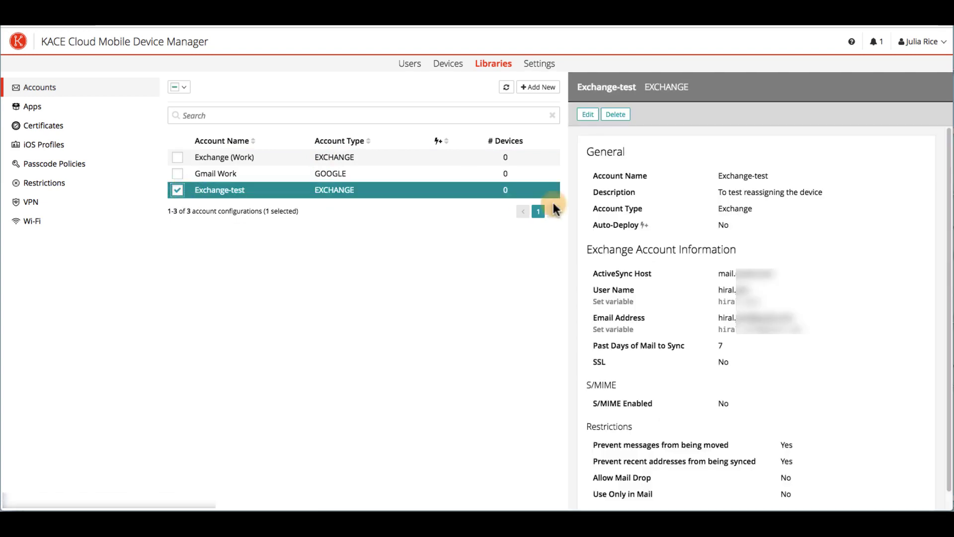
left_click(589, 117)
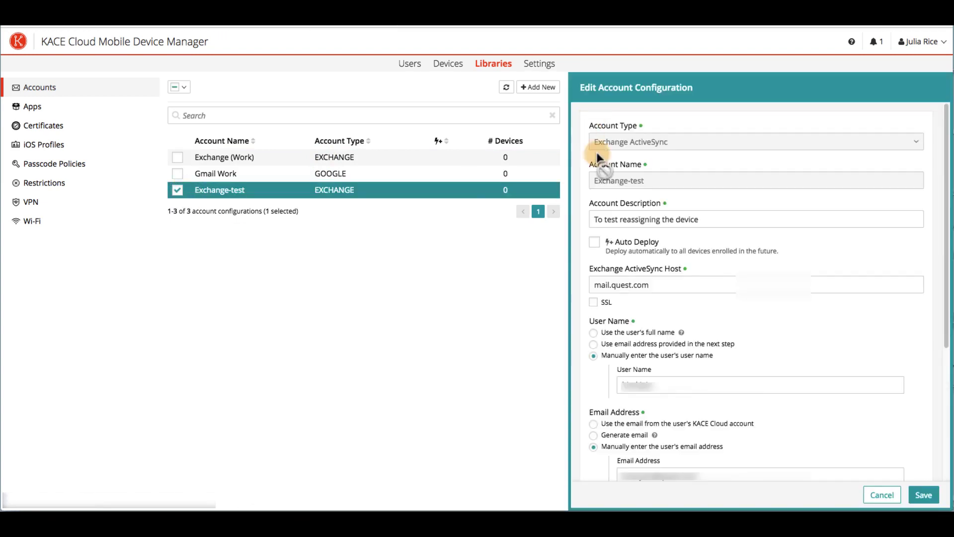
- Discard the edits, cancel deleting Exchange-test, and go to the Settings About page
left_click(875, 493)
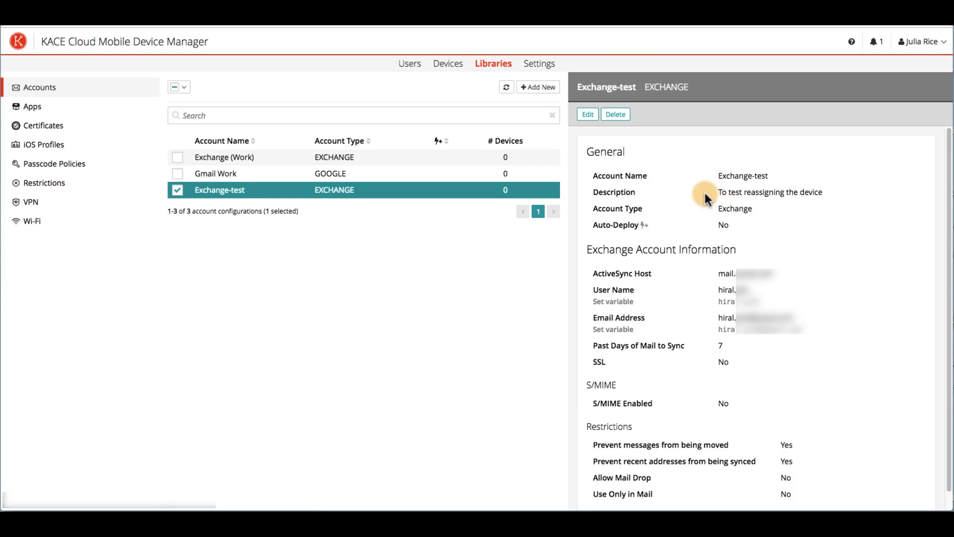
left_click(617, 115)
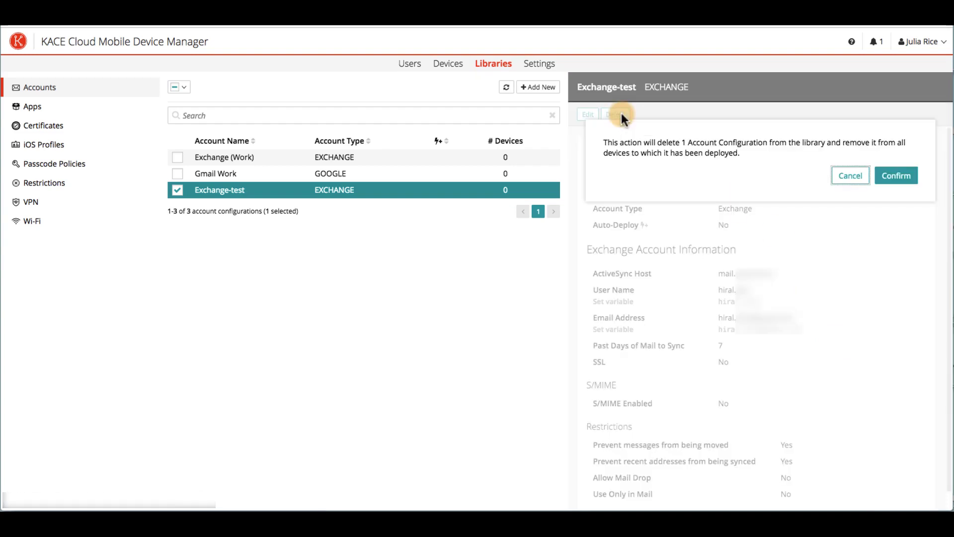
left_click(852, 177)
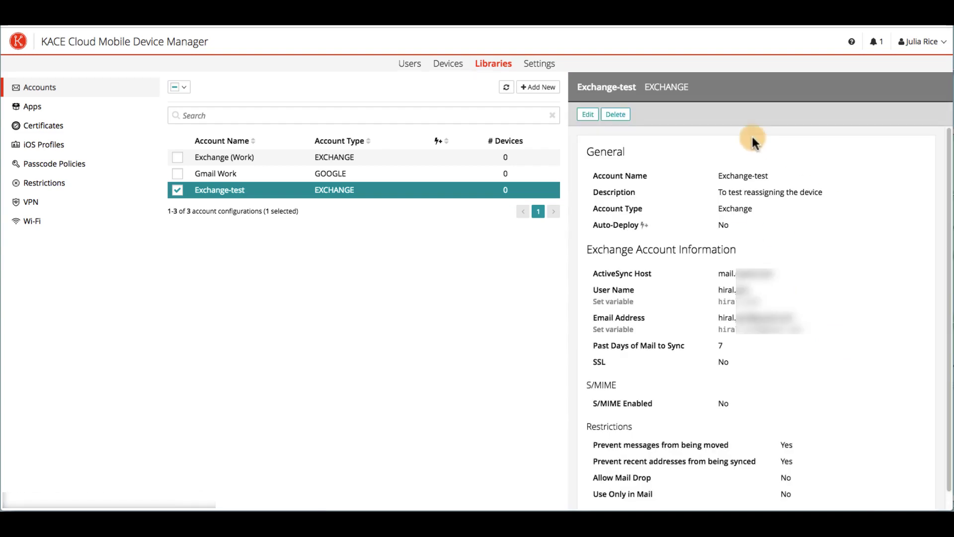
left_click(543, 92)
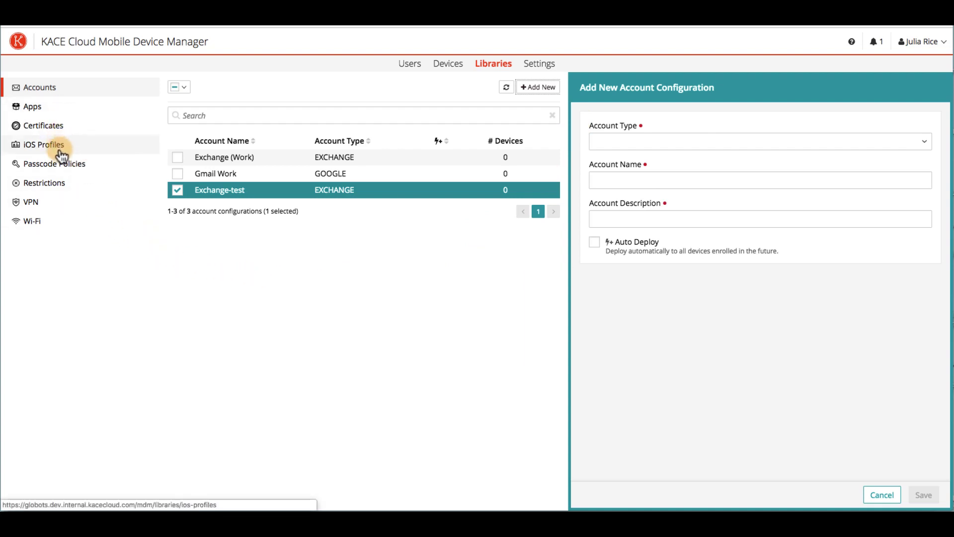
left_click(538, 63)
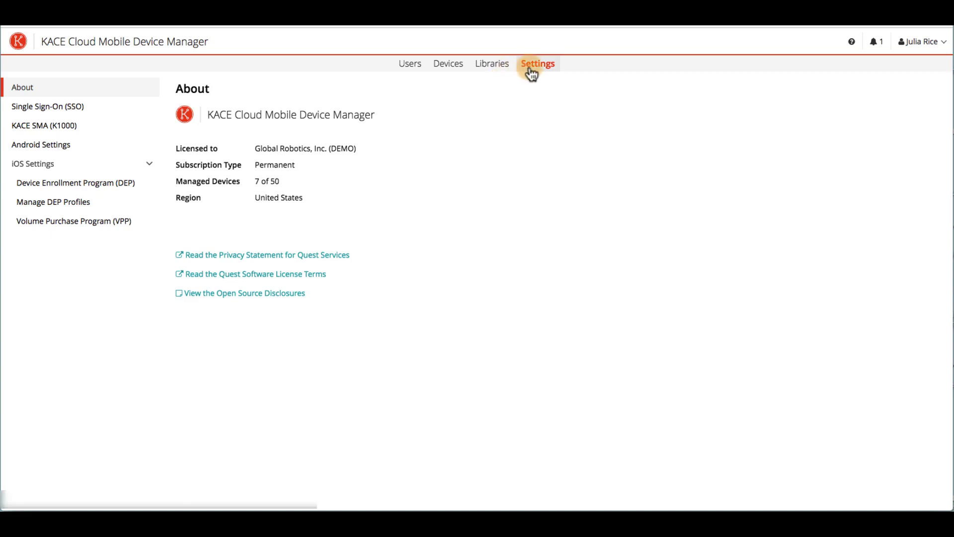
- Start a new user and enter the user's full name, e-mail and street address
left_click(411, 64)
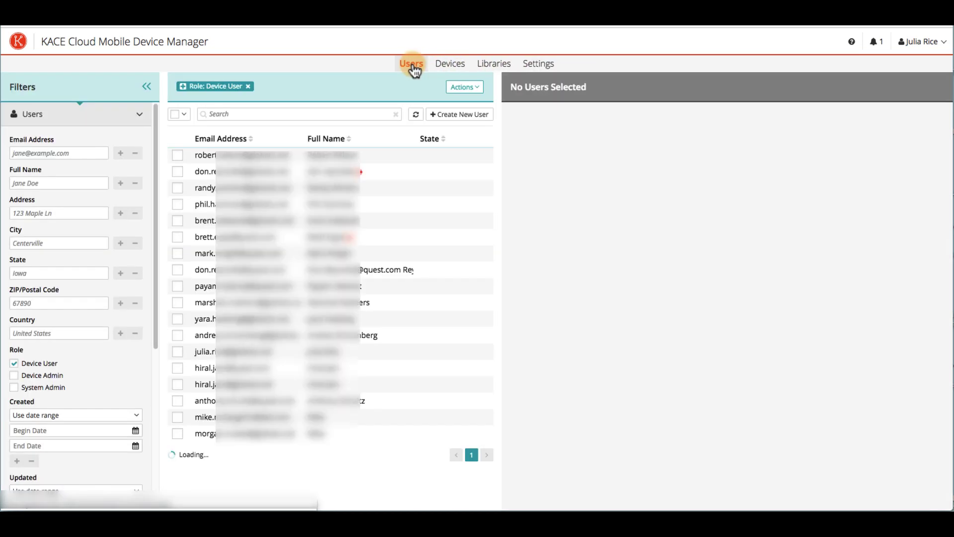
left_click(457, 115)
left_click(556, 142)
type("Big Bird")
left_click(556, 185)
type("birdy@email.com")
left_click(564, 219)
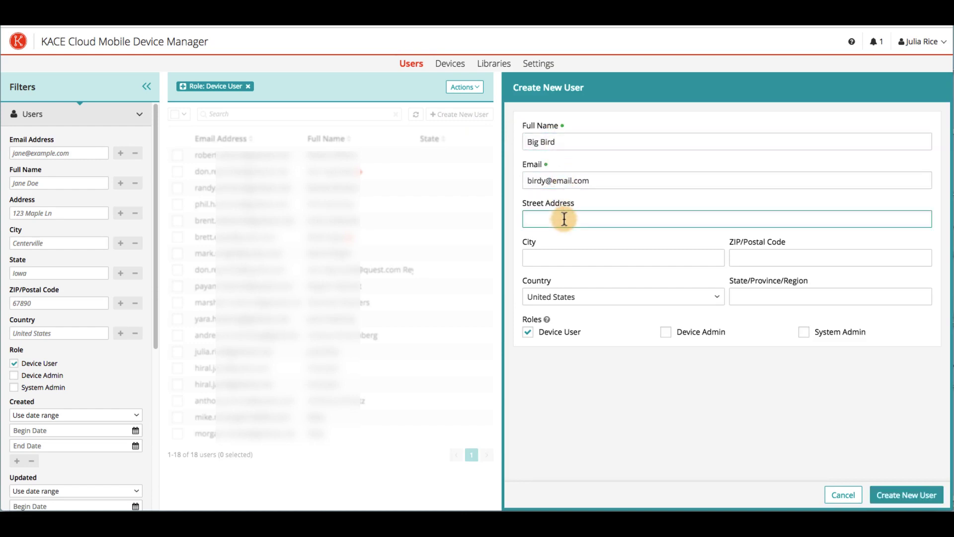
type("124 Sesame")
- Fill in the user's city, ZIP and state, then read the Roles help tooltip
left_click(560, 256)
type("New York")
left_click(764, 259)
type("00989")
left_click(766, 292)
type("New York")
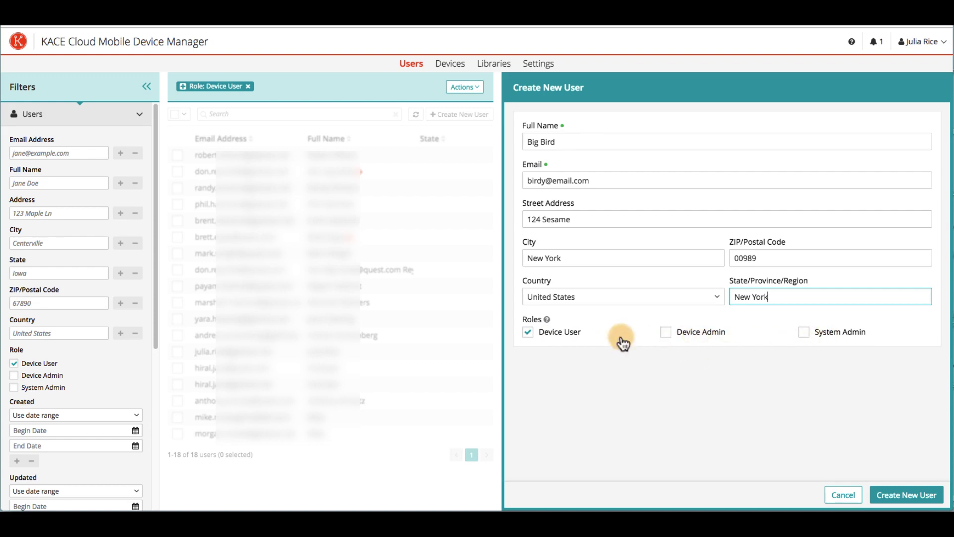
left_click(547, 320)
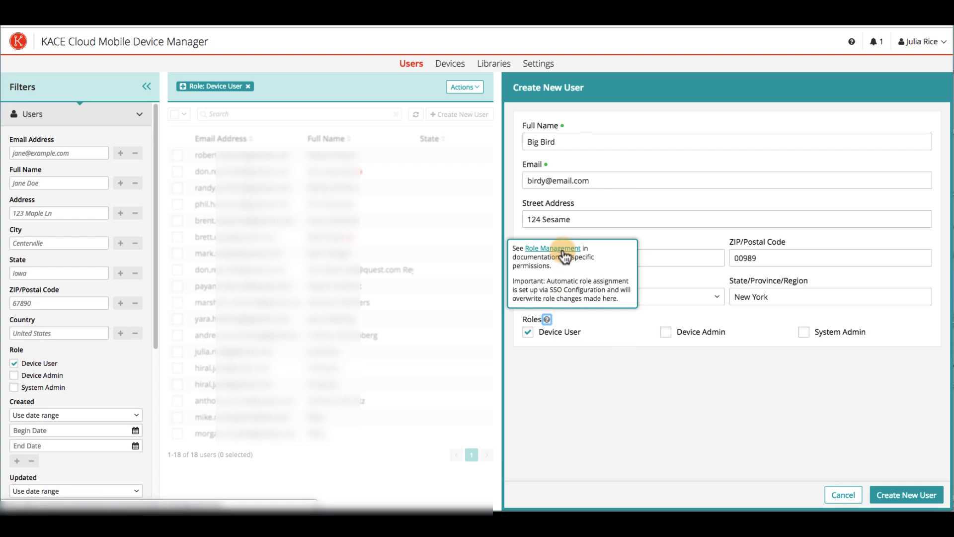
left_click(559, 361)
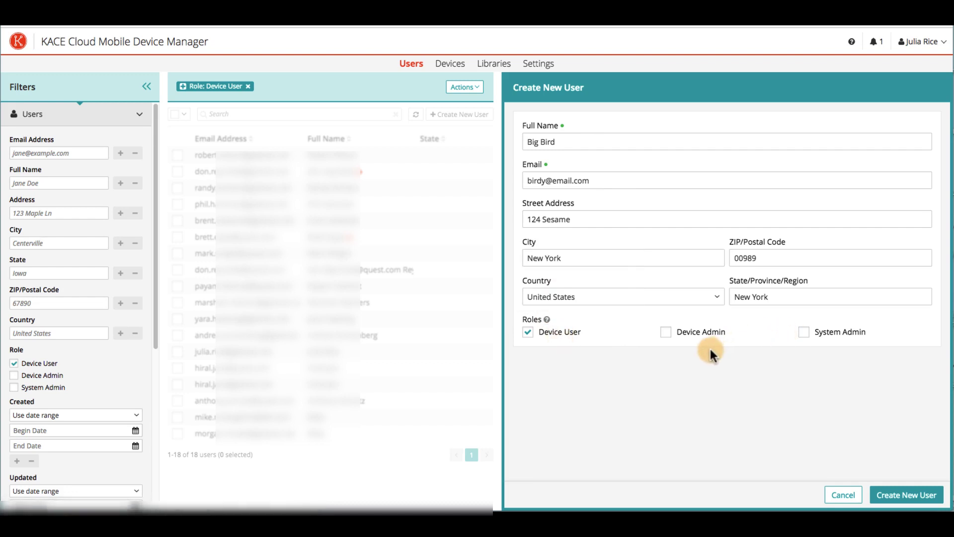
- Copy the enrollment URL and the Android enrollment instructions from Enroll Device
left_click(447, 64)
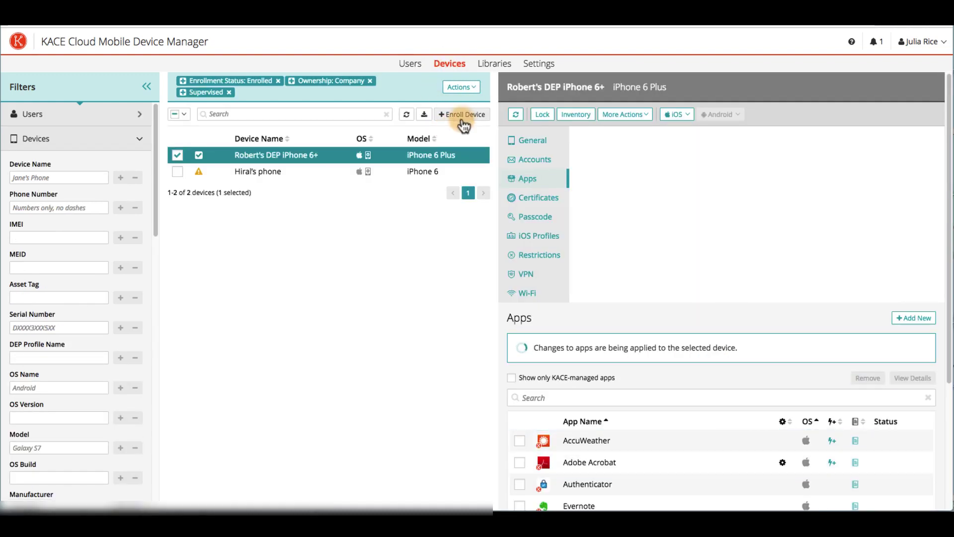
left_click(461, 117)
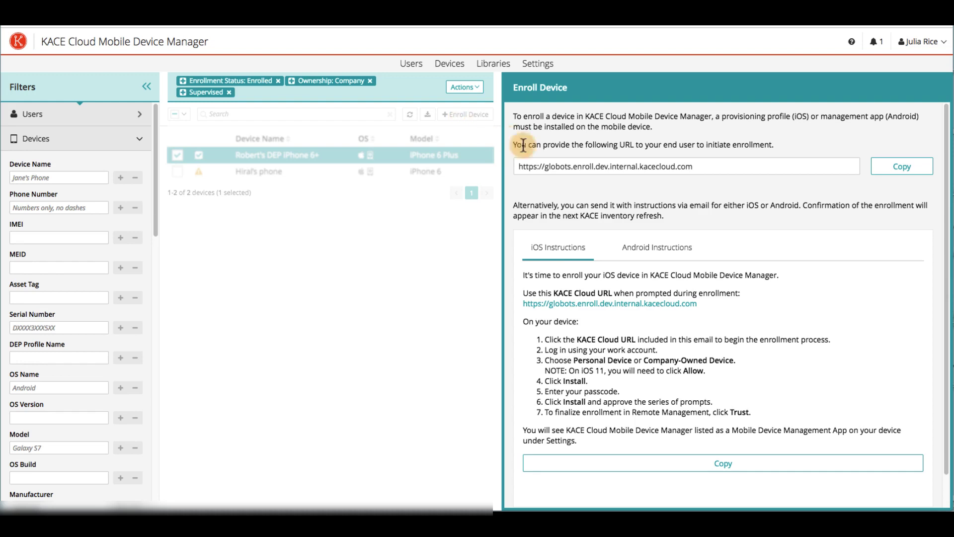
left_click(658, 251)
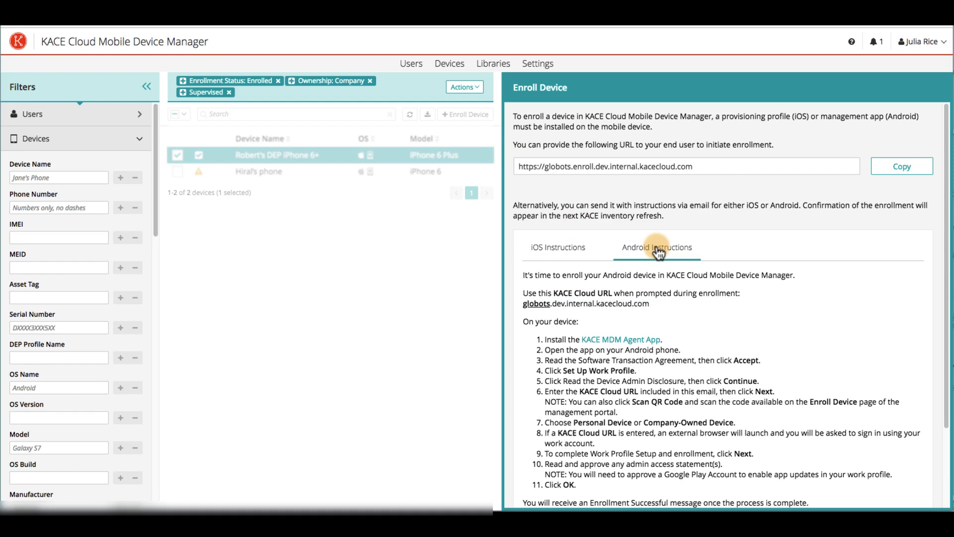
left_click(886, 173)
scroll(845, 249, "down", 2)
left_click(727, 438)
left_click(731, 438)
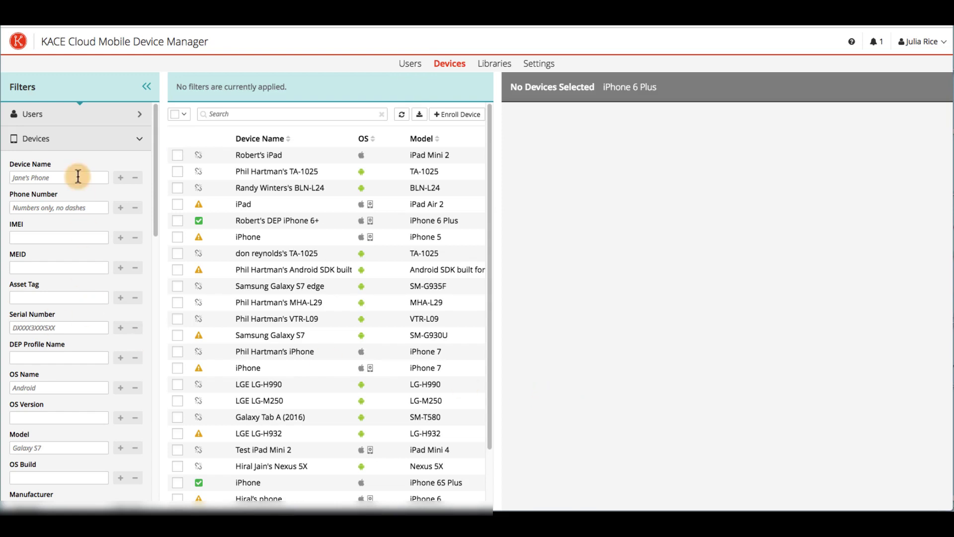
- Filter to Enrollment Status: Unenrolled and add the Admin user label filter
scroll(69, 415, "down", 7)
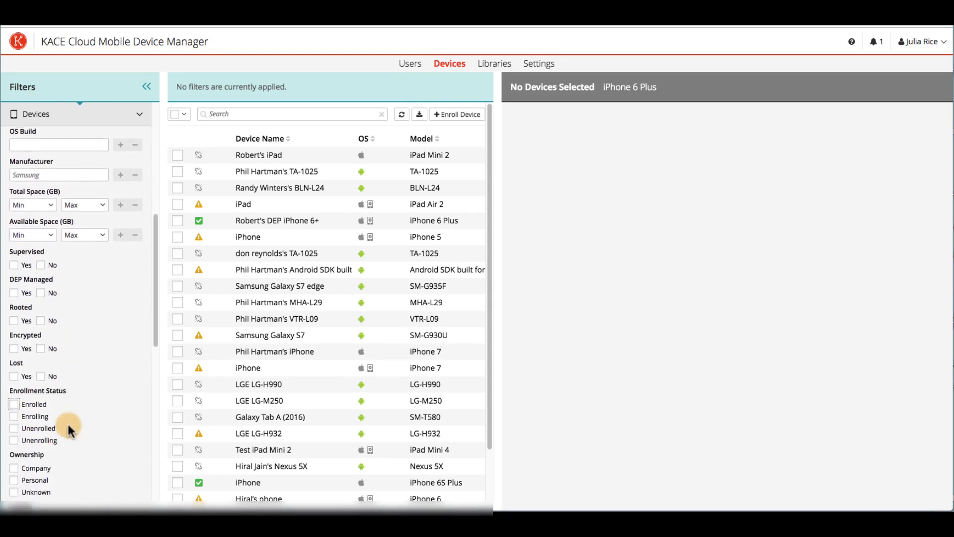
left_click(13, 423)
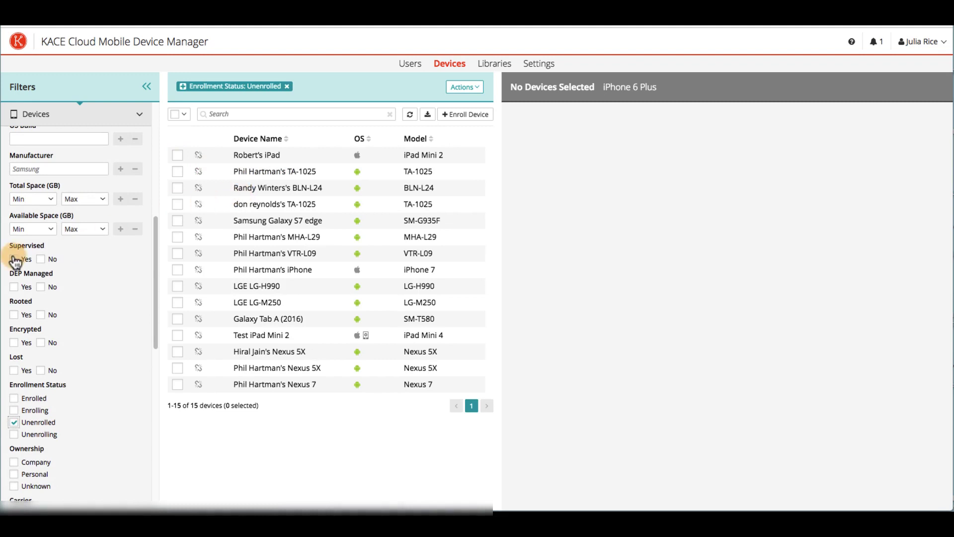
left_click(90, 121)
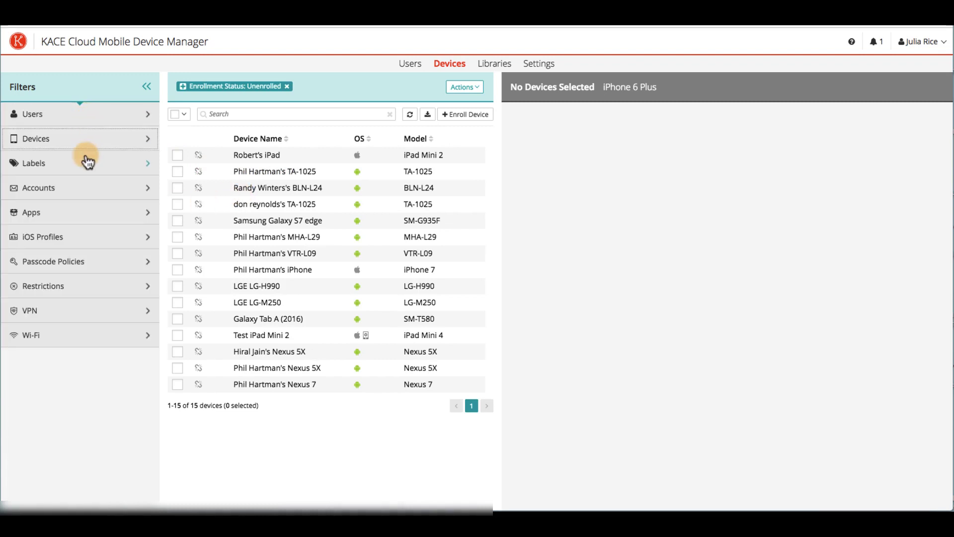
left_click(85, 163)
left_click(97, 205)
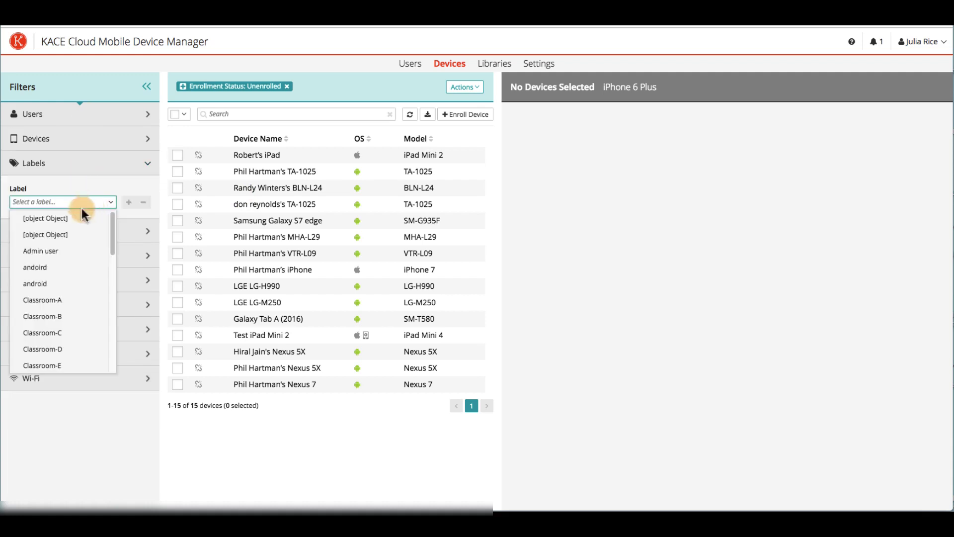
left_click(70, 251)
left_click(128, 202)
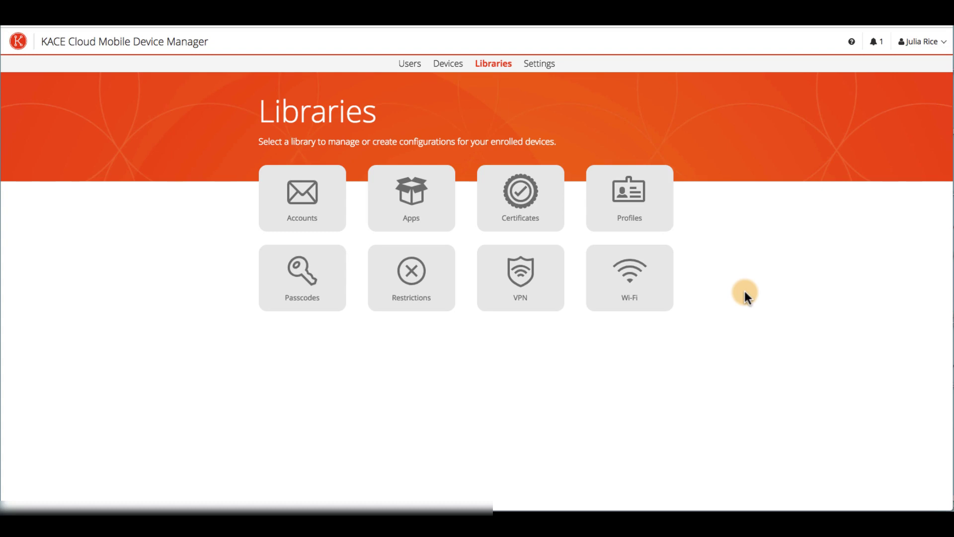
- Step through the Single Sign-On, KACE SMA (K1000), DEP and Volume Purchase Program settings
left_click(537, 65)
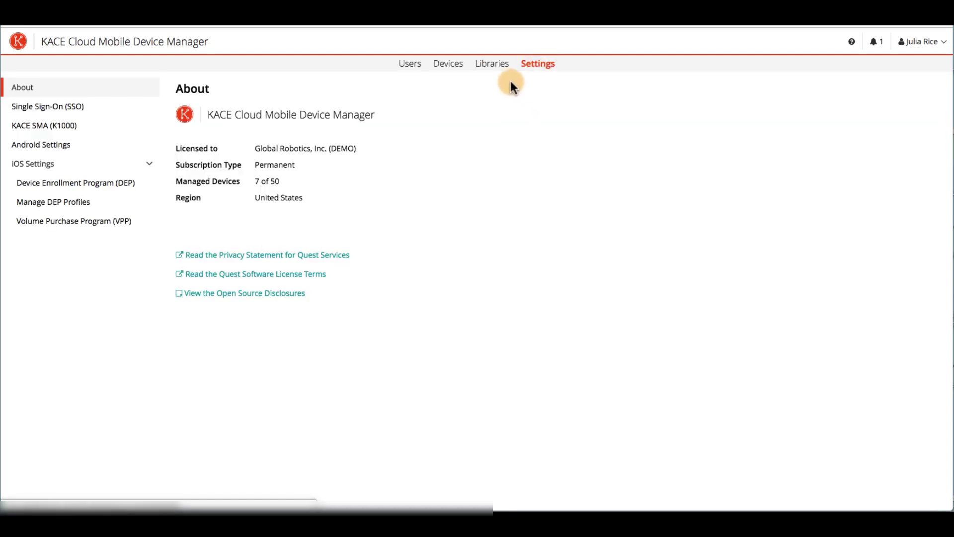
left_click(79, 111)
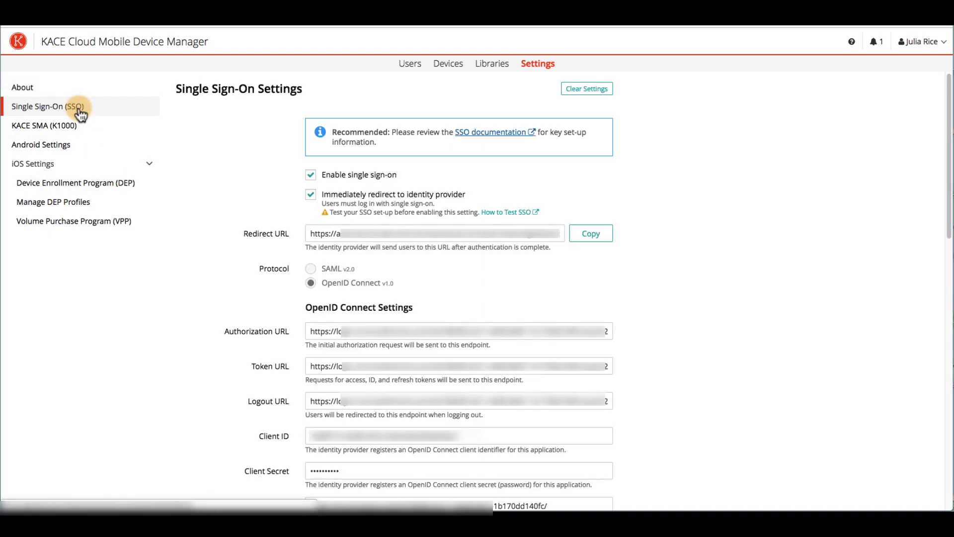
left_click(69, 129)
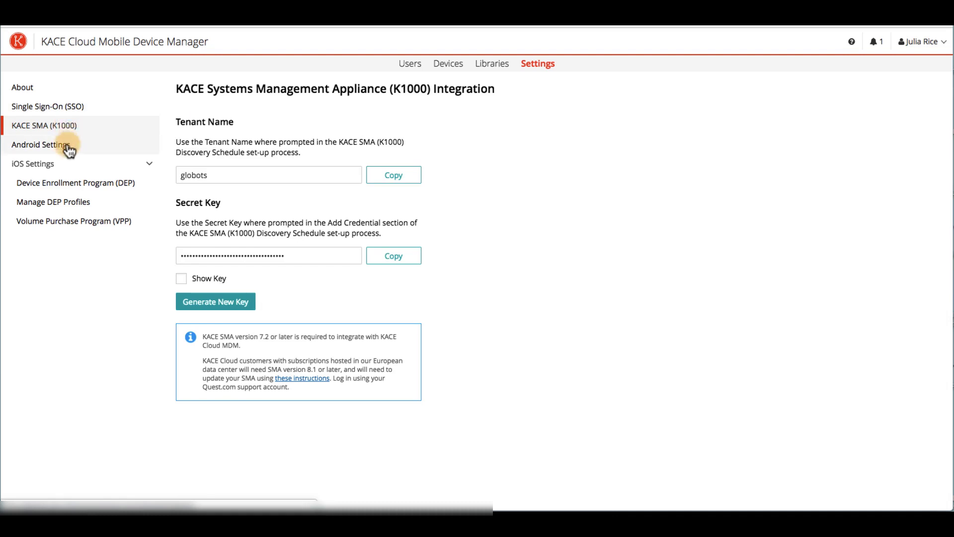
left_click(67, 189)
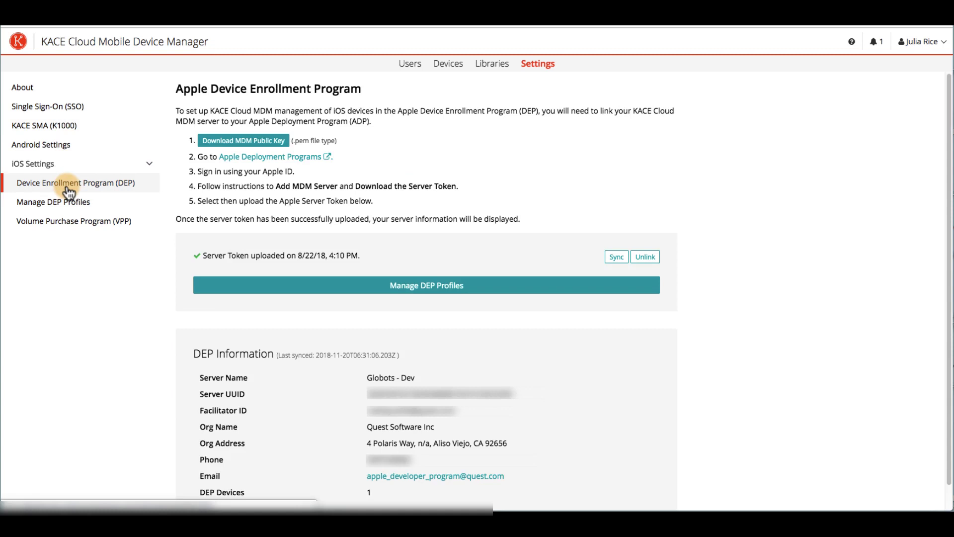
left_click(70, 226)
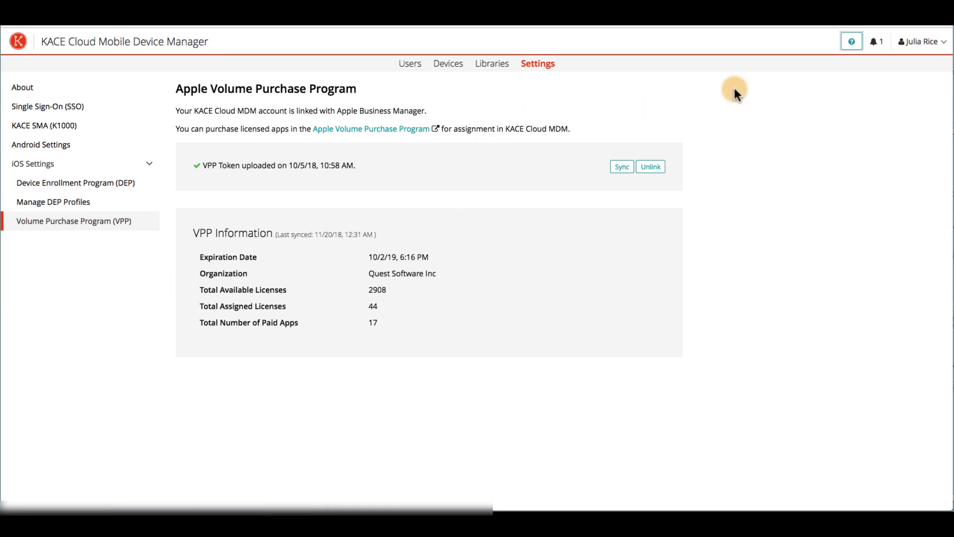
- Open the Help Center, browse User Guides, and show the Support resources menu
left_click(850, 41)
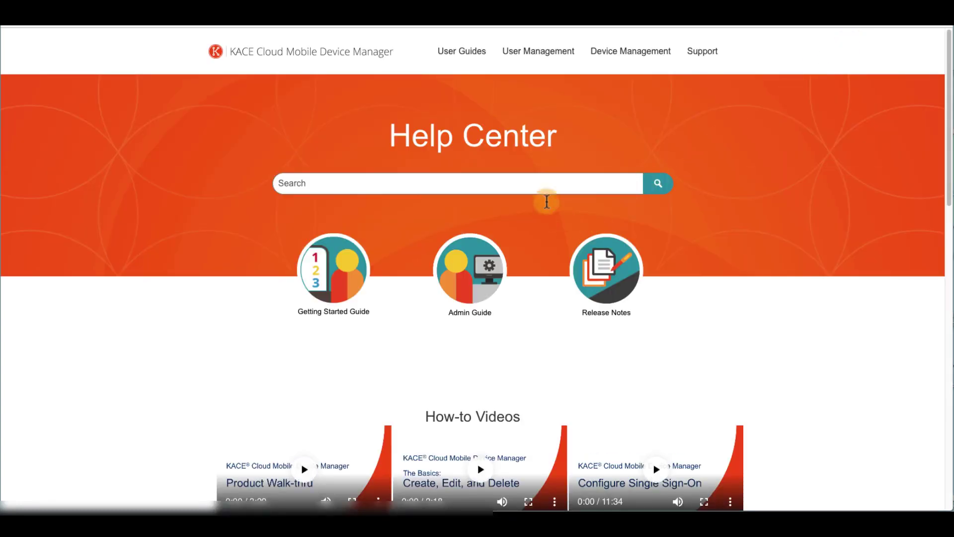
left_click(524, 184)
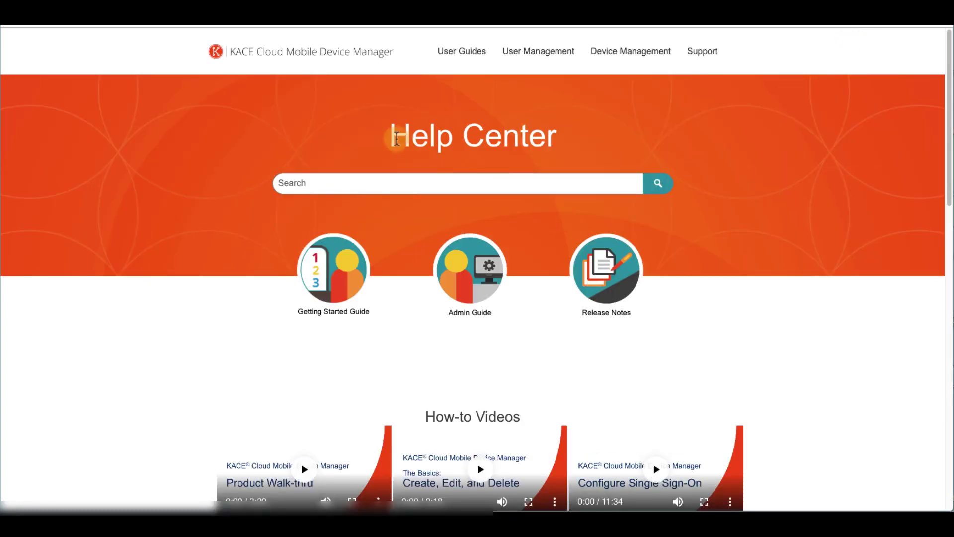
mouse_move(441, 53)
mouse_move(451, 90)
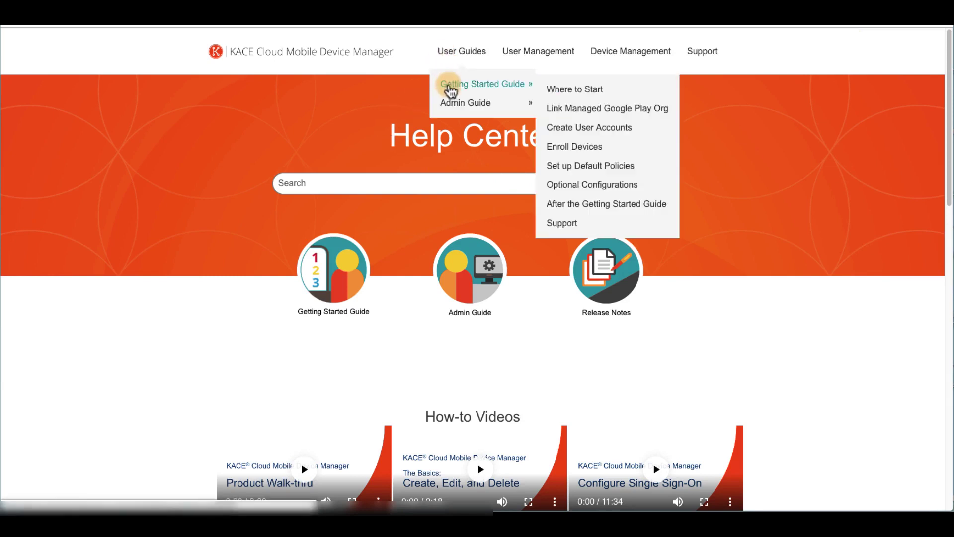
mouse_move(450, 107)
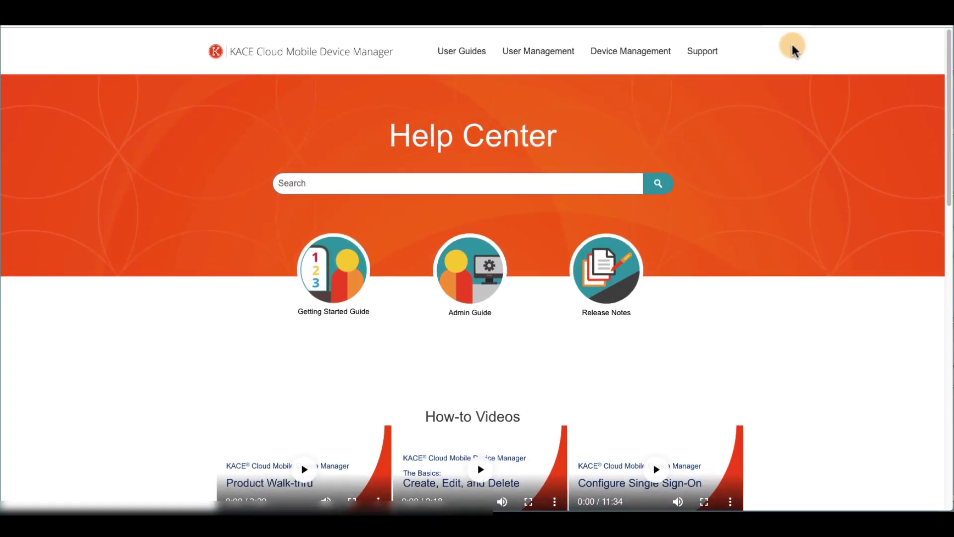
left_click(702, 51)
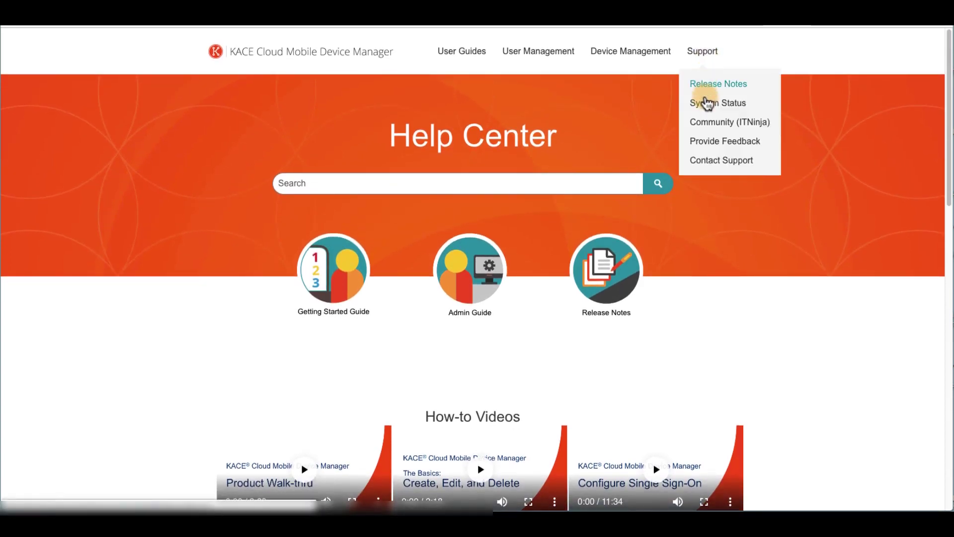